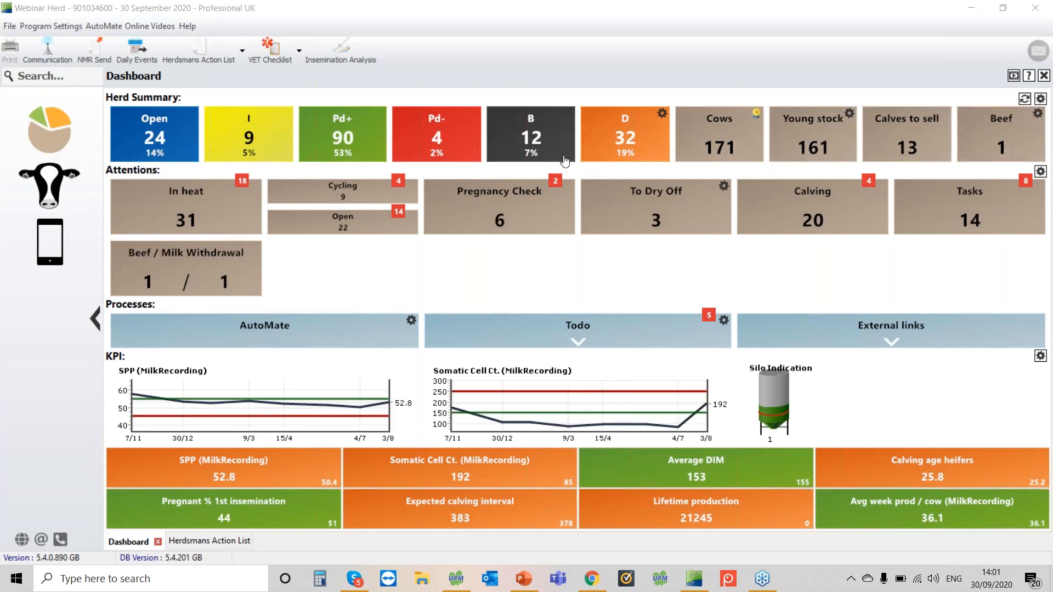
List the barren cows from the herd summary, open cow 104's animal record and browse forward through the filtered records.
{"action": "left_click", "coordinate": [520, 145]}
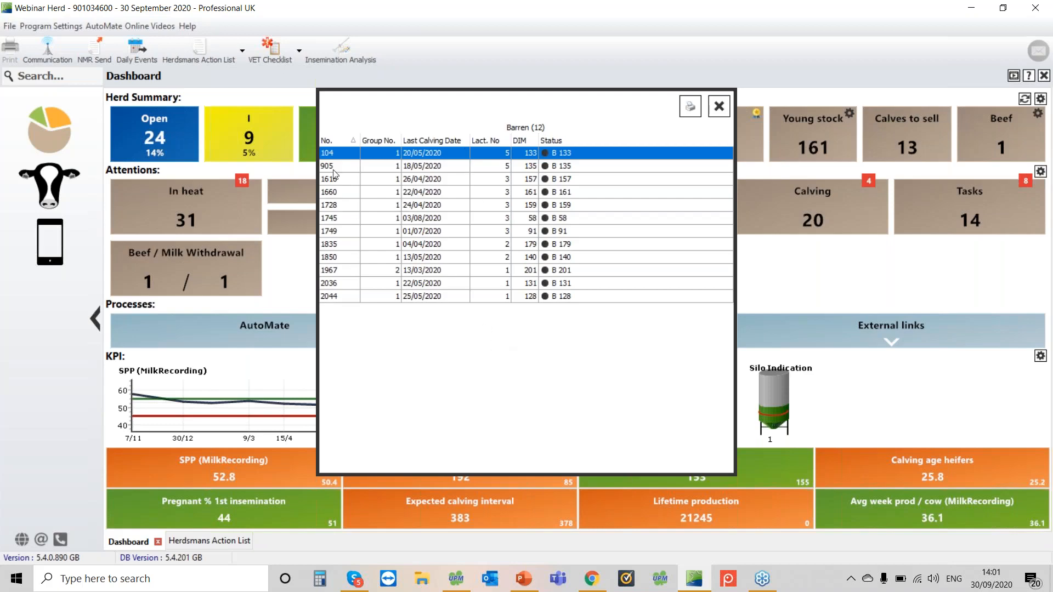
{"action": "double_click", "coordinate": [345, 154]}
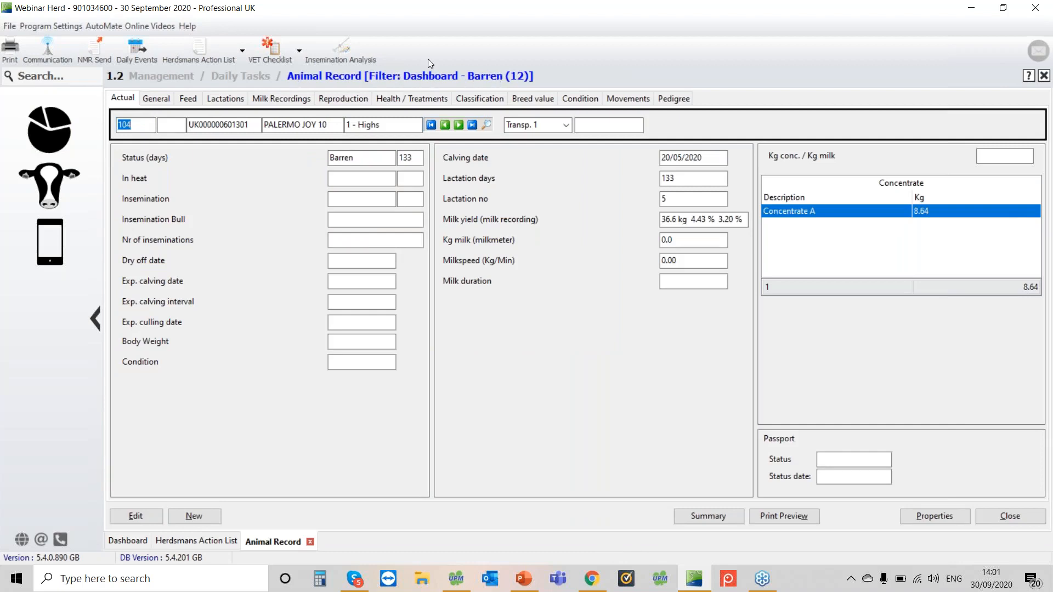
{"action": "left_click", "coordinate": [458, 125]}
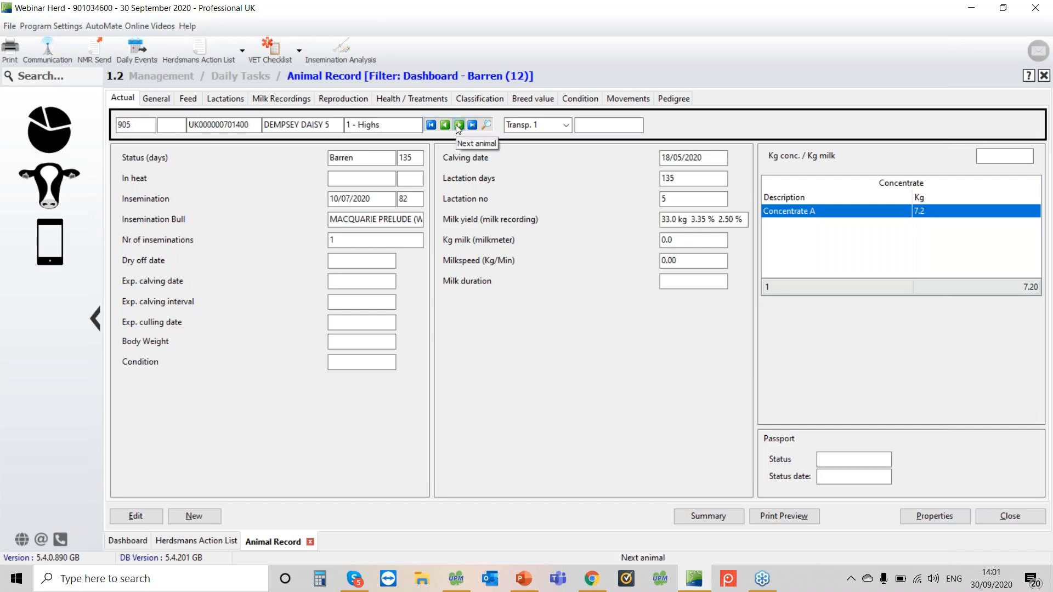
{"action": "left_click", "coordinate": [459, 125]}
{"action": "left_click", "coordinate": [459, 125]}
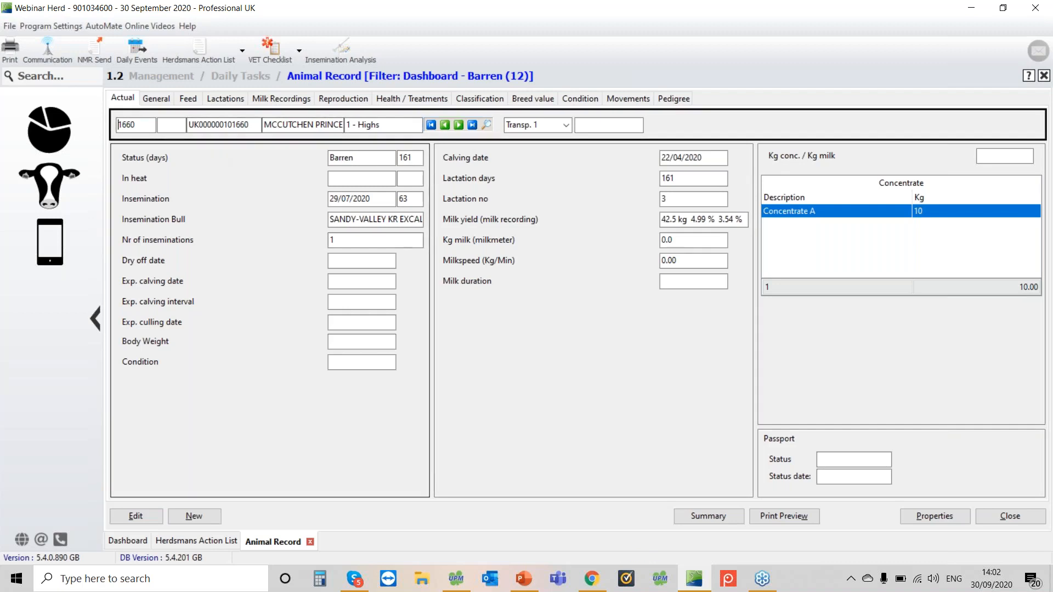
Remove the Barren filter from the animal record, browse the next two animals and return to the dashboard.
{"action": "left_click", "coordinate": [373, 80]}
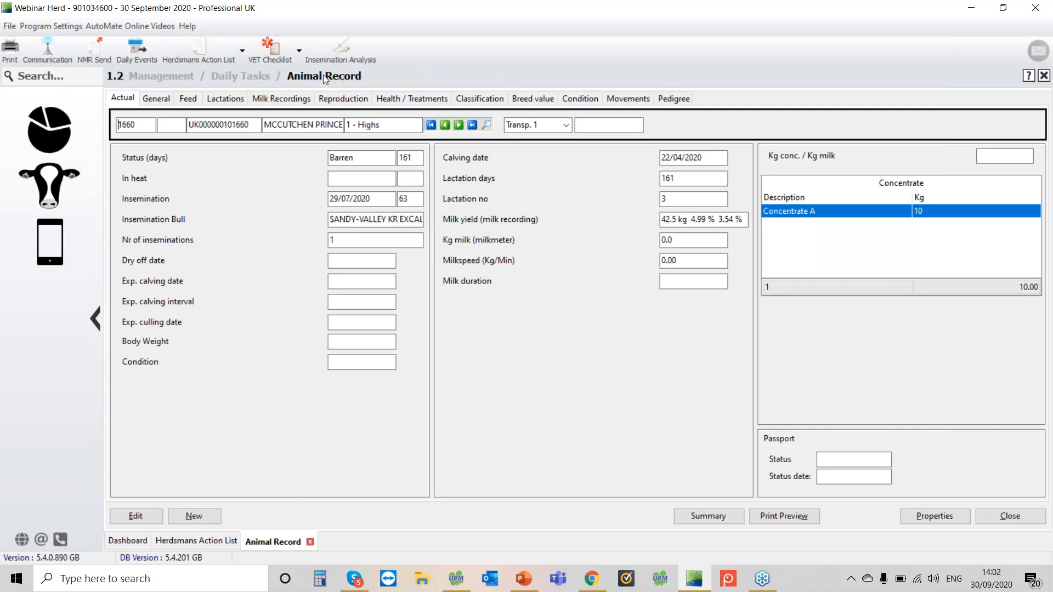
{"action": "left_click", "coordinate": [460, 125]}
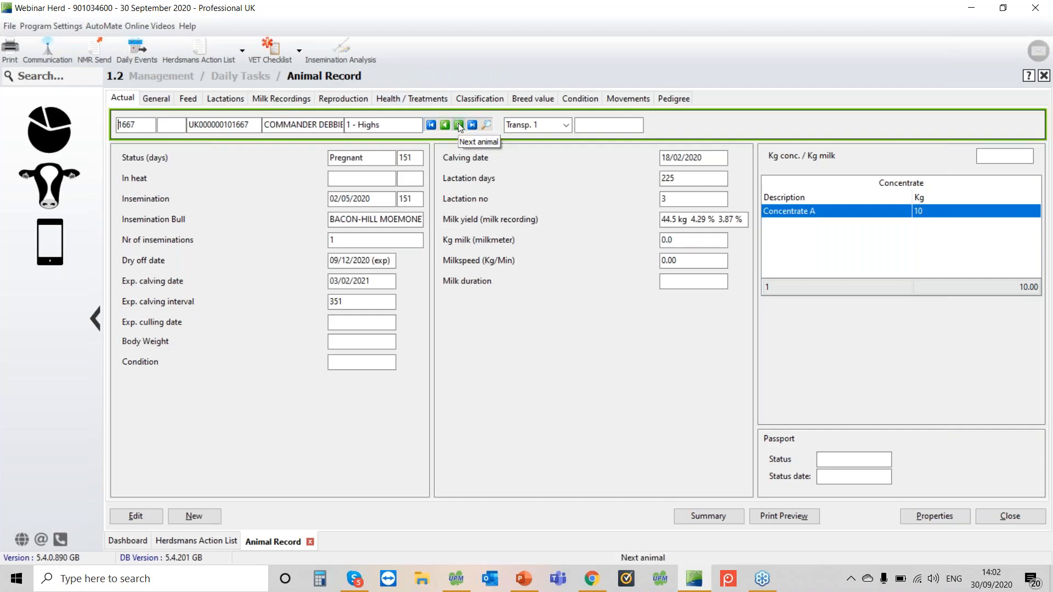
{"action": "left_click", "coordinate": [459, 125]}
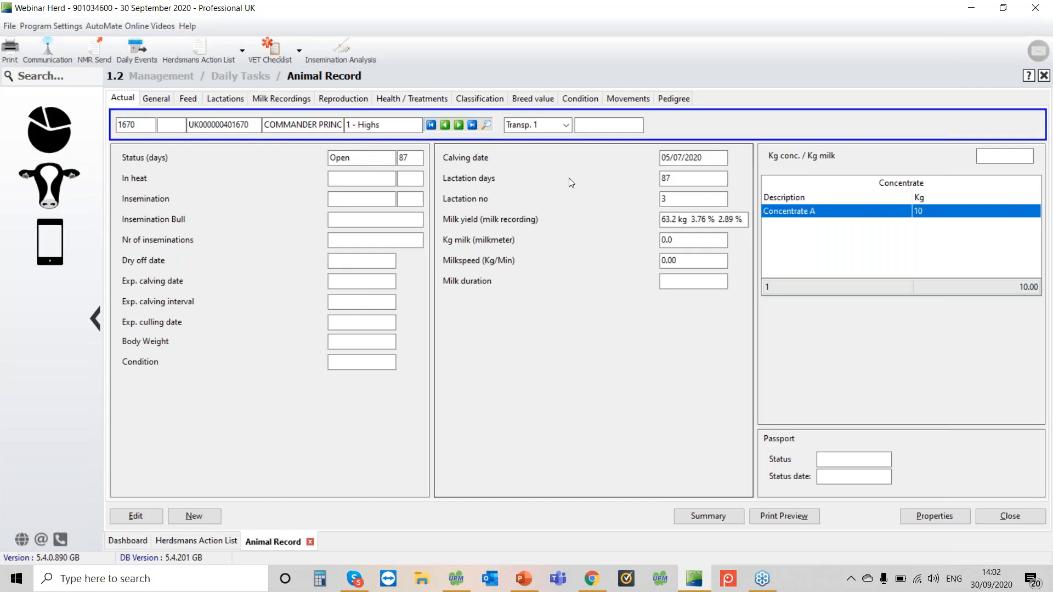
{"action": "left_click", "coordinate": [53, 143]}
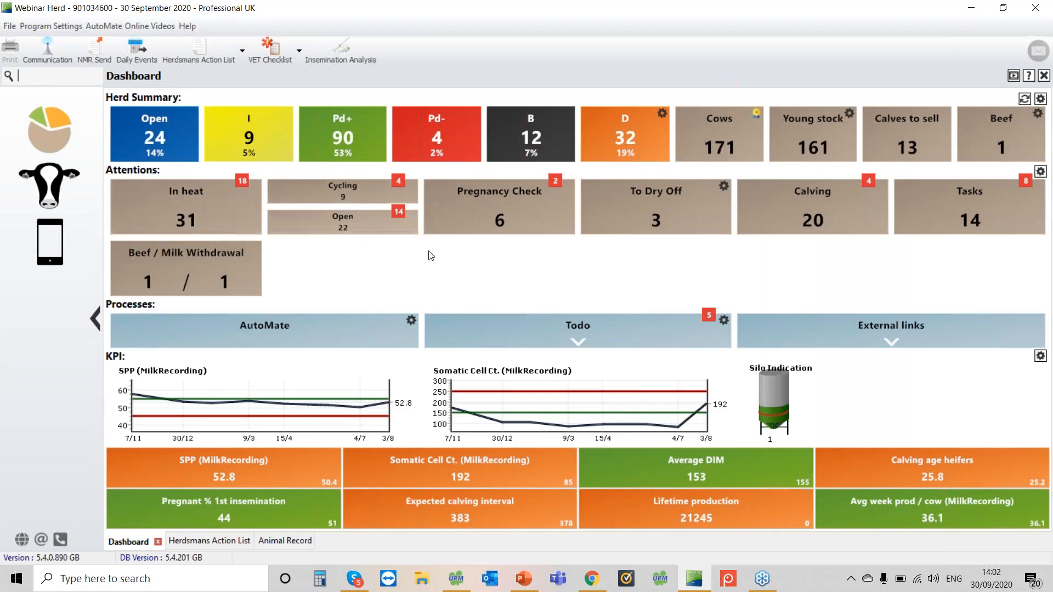
Review the dashboard's pregnancy check and dry-off action lists, returning to the dashboard after each.
{"action": "left_click", "coordinate": [451, 193]}
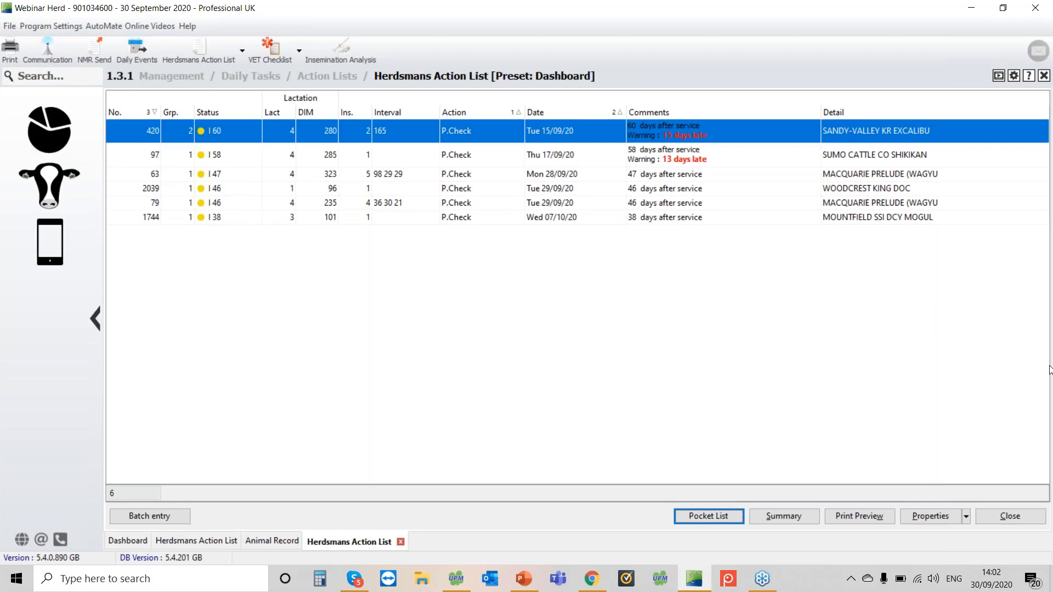
{"action": "left_click", "coordinate": [1010, 516]}
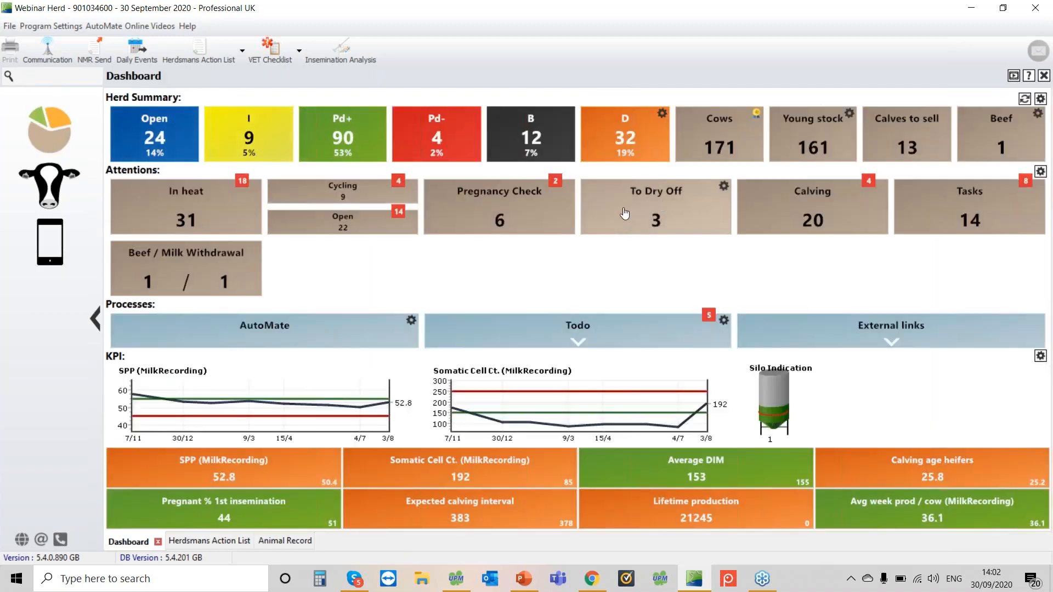
{"action": "left_click", "coordinate": [624, 202]}
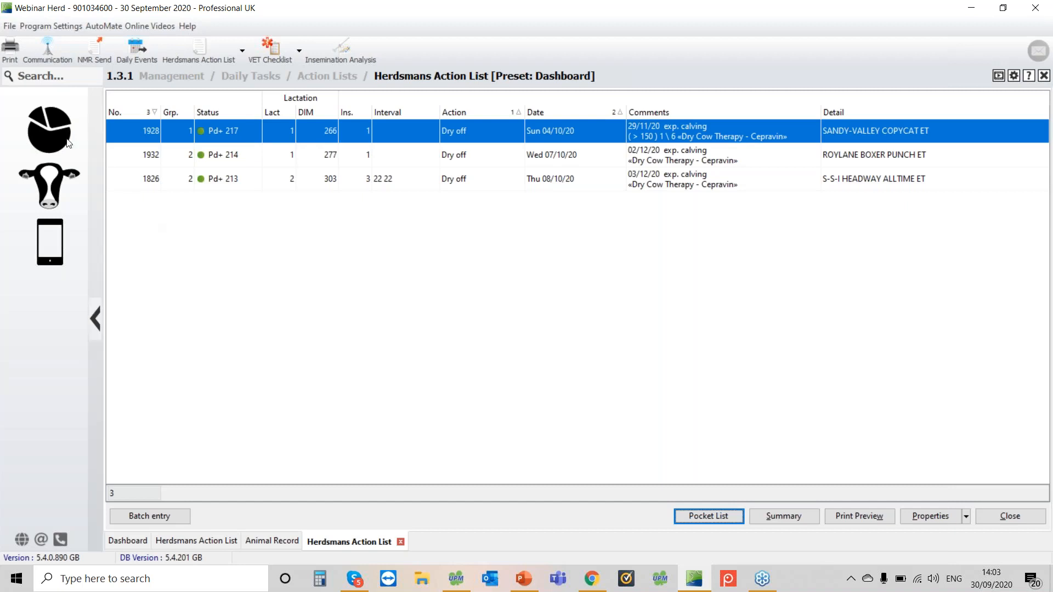
{"action": "left_click", "coordinate": [46, 127]}
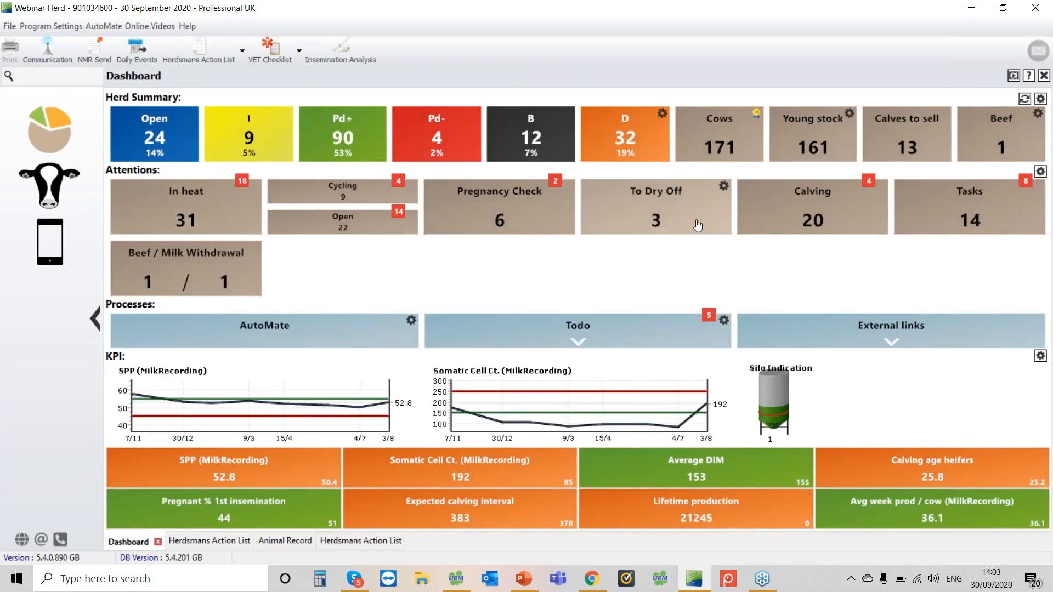
Set the To Dry Off dashboard tile to lead to [4.10.4] Cows to dry off, then return to the dashboard.
{"action": "left_click", "coordinate": [725, 187]}
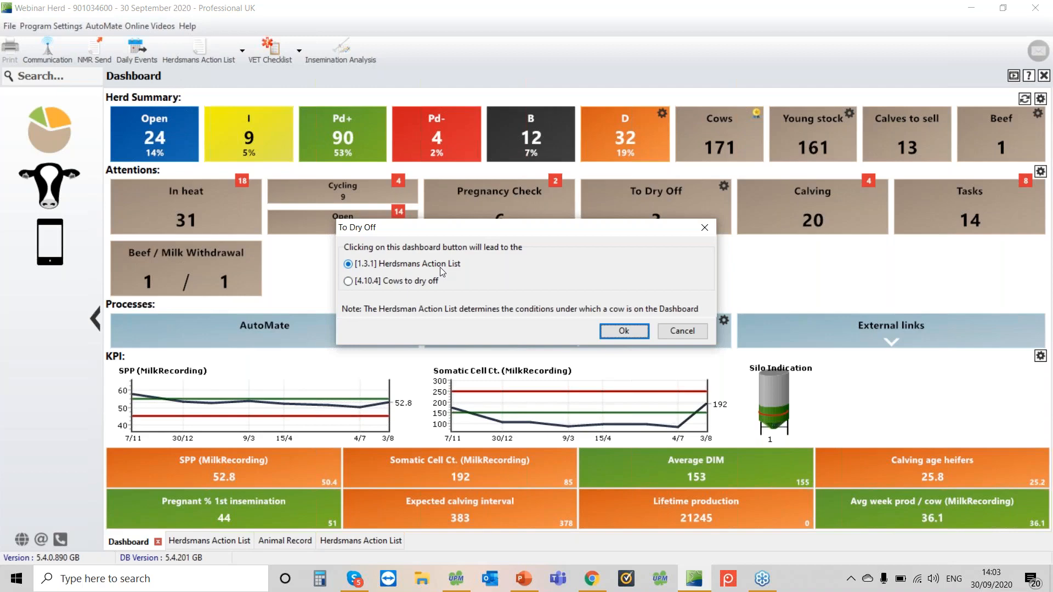
{"action": "left_click", "coordinate": [380, 281]}
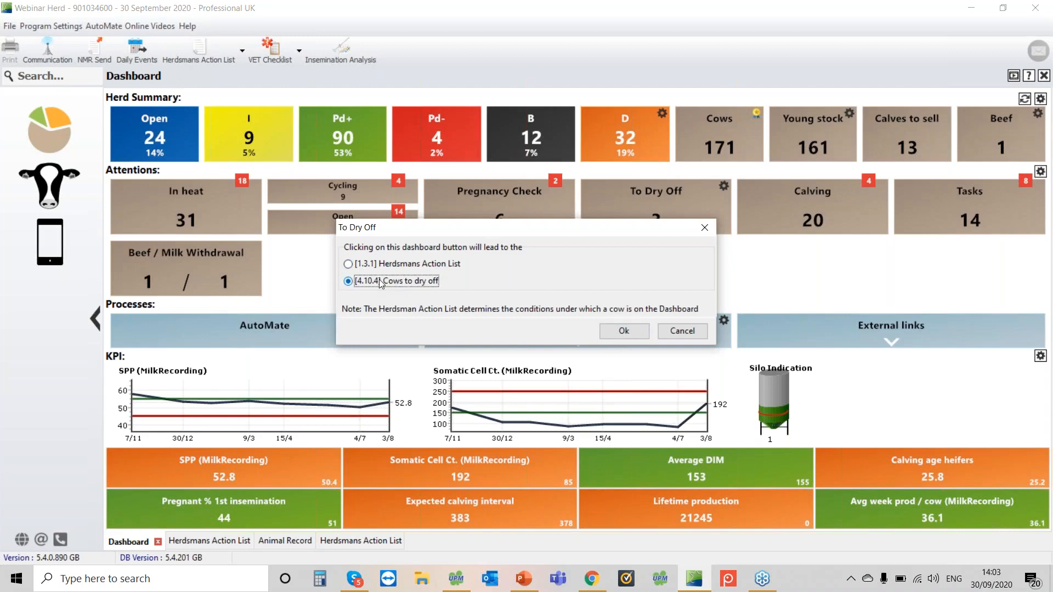
{"action": "left_click", "coordinate": [624, 331]}
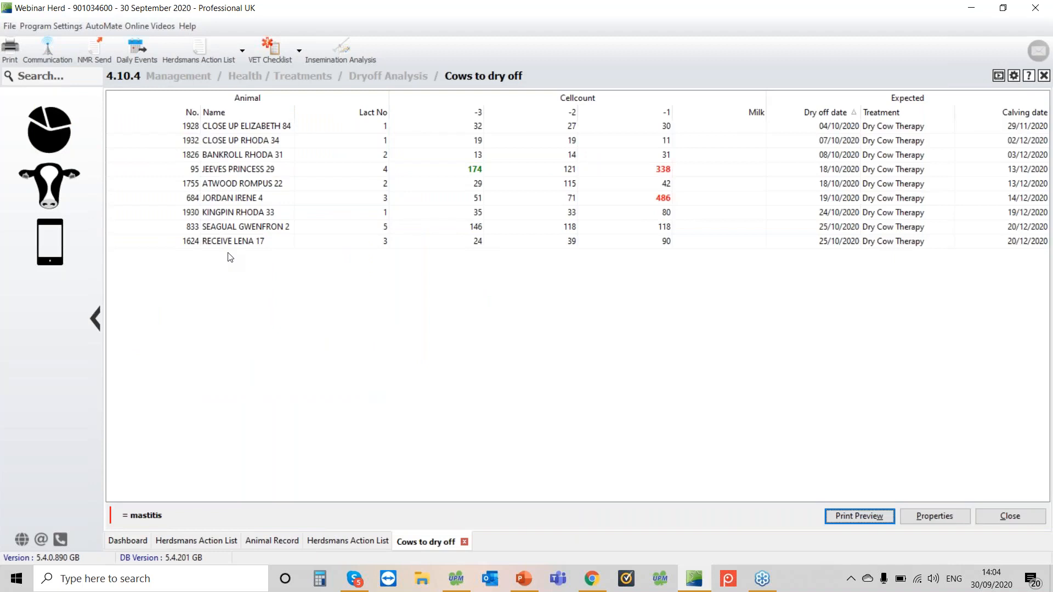
{"action": "mouse_move", "coordinate": [619, 200]}
{"action": "left_click", "coordinate": [49, 136]}
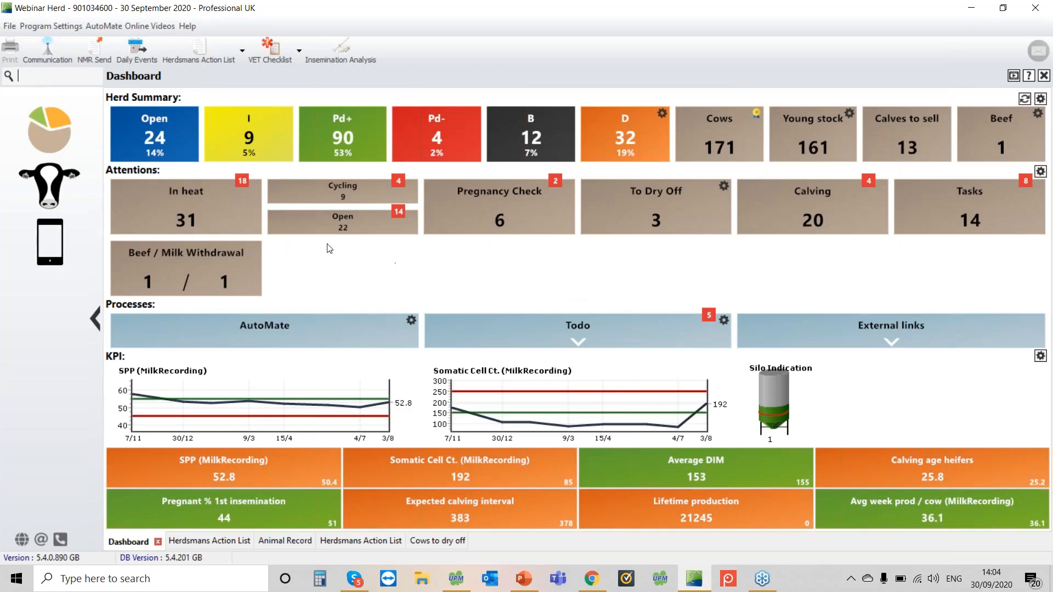
Review the action list for cycling cows and return to the dashboard.
{"action": "left_click", "coordinate": [302, 191]}
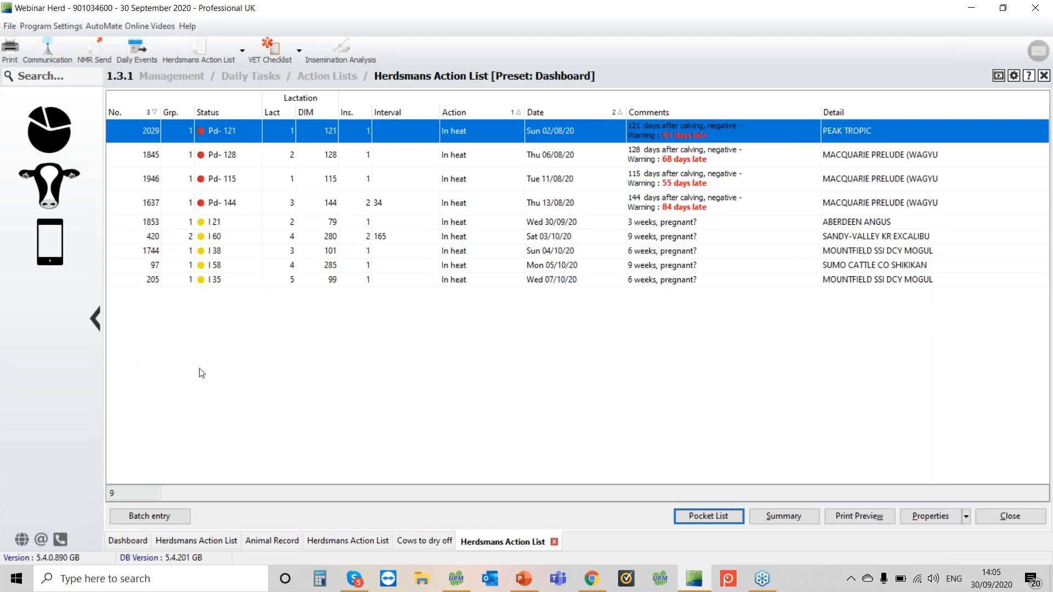
{"action": "left_click", "coordinate": [44, 127]}
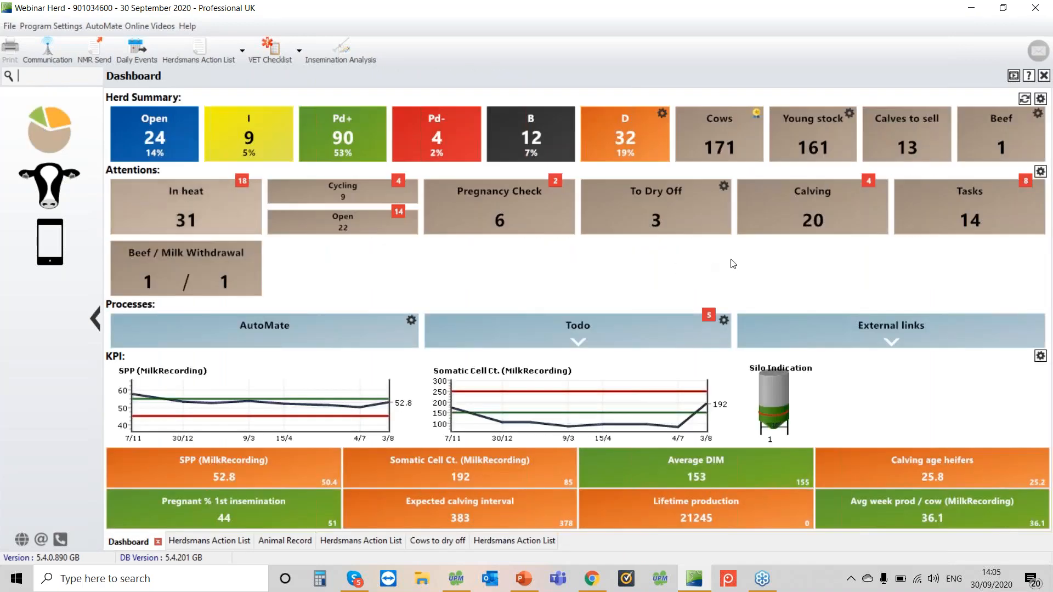
Set the calving action list's To Calve days ahead to 7, save it in the Dashboard preset and return to the dashboard.
{"action": "left_click", "coordinate": [832, 201]}
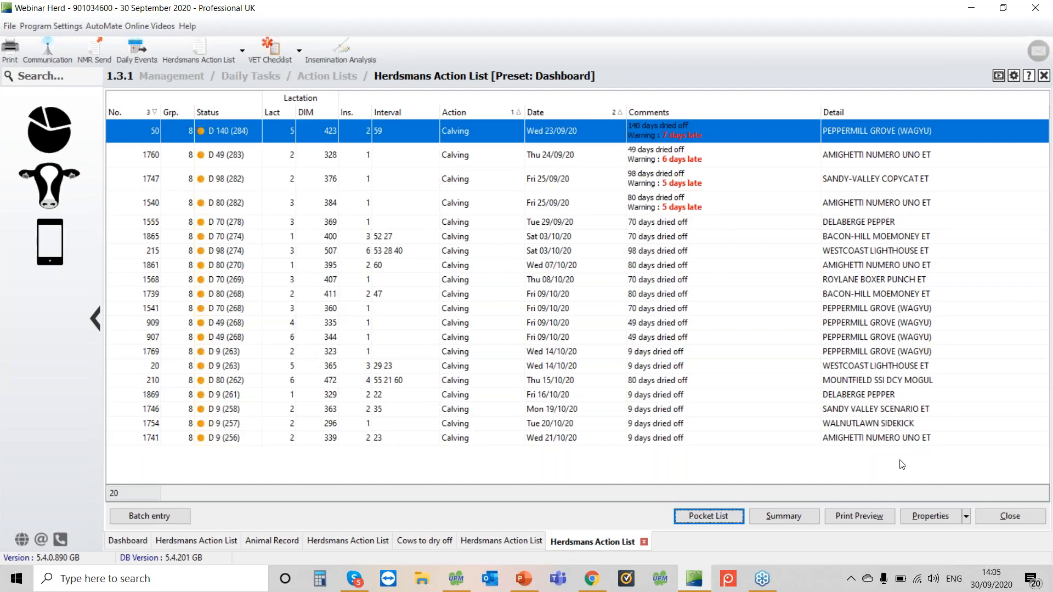
{"action": "left_click", "coordinate": [930, 517]}
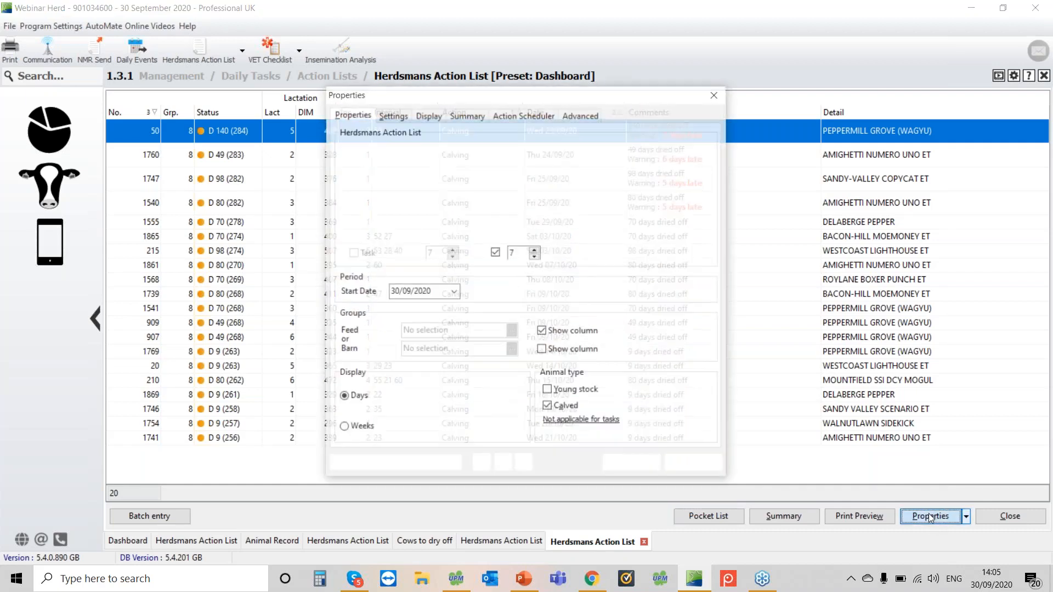
{"action": "left_click", "coordinate": [431, 235]}
{"action": "double_click", "coordinate": [431, 235]}
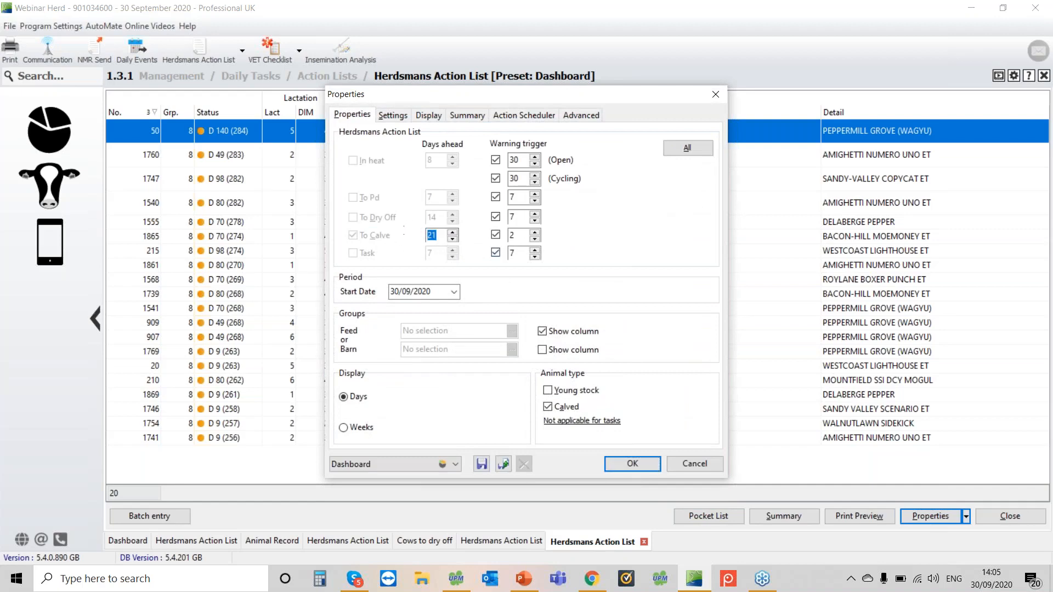
{"action": "type", "text": "7"}
{"action": "left_click", "coordinate": [517, 235]}
{"action": "left_click", "coordinate": [483, 465]}
{"action": "left_click", "coordinate": [633, 465]}
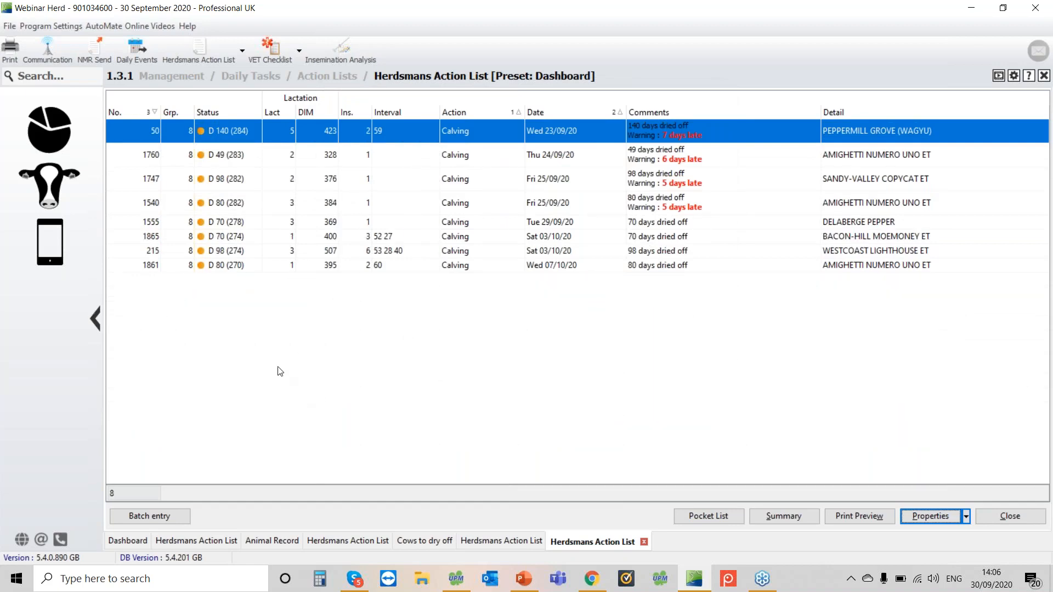
{"action": "left_click", "coordinate": [61, 131]}
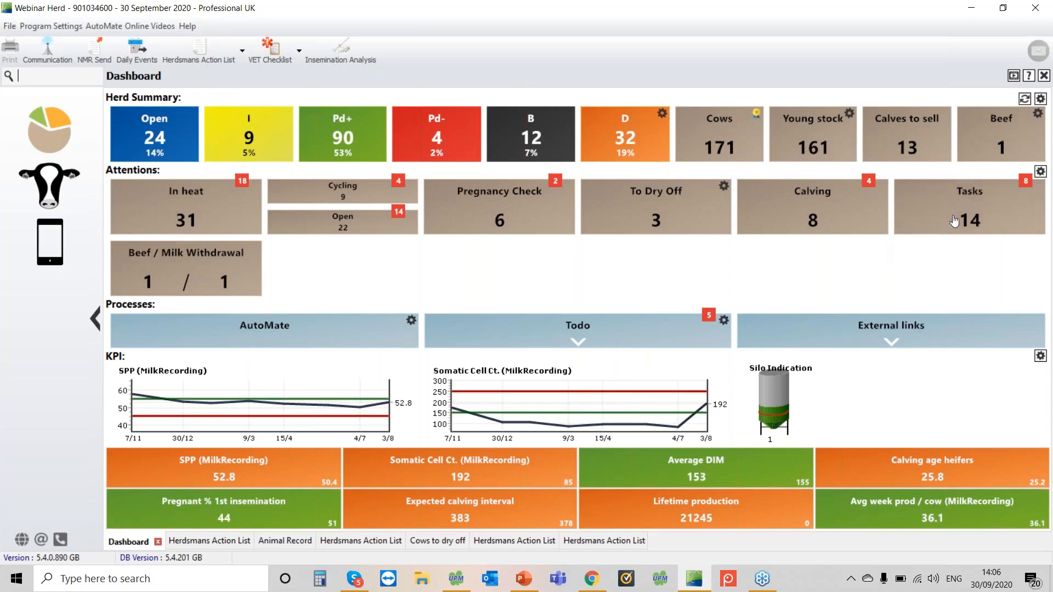
Include young stock in the Attentions properties, save the Dashboard preset and return to the dashboard.
{"action": "left_click", "coordinate": [1041, 171]}
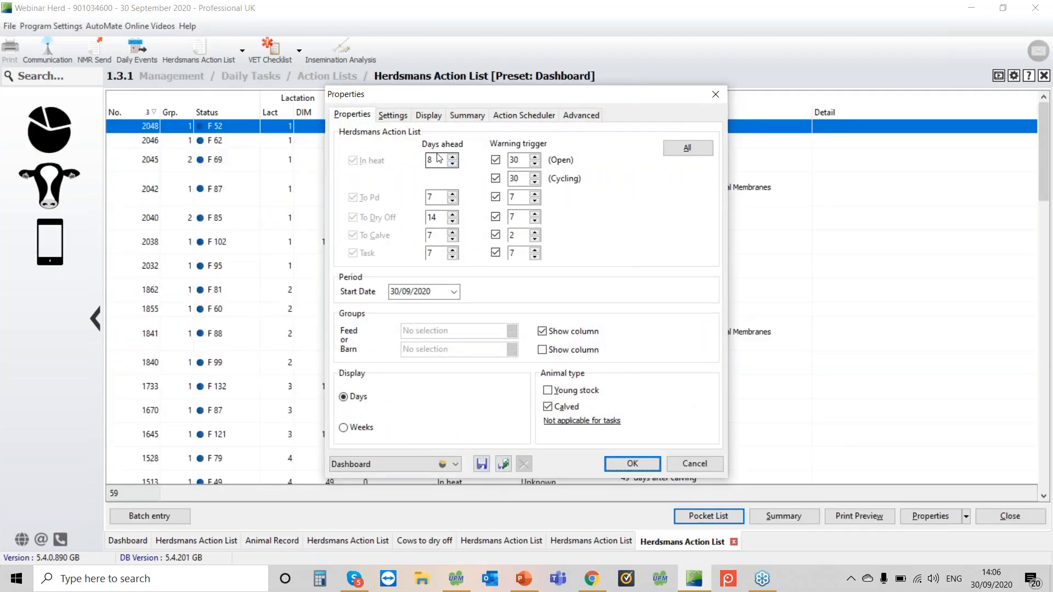
{"action": "left_click", "coordinate": [548, 392]}
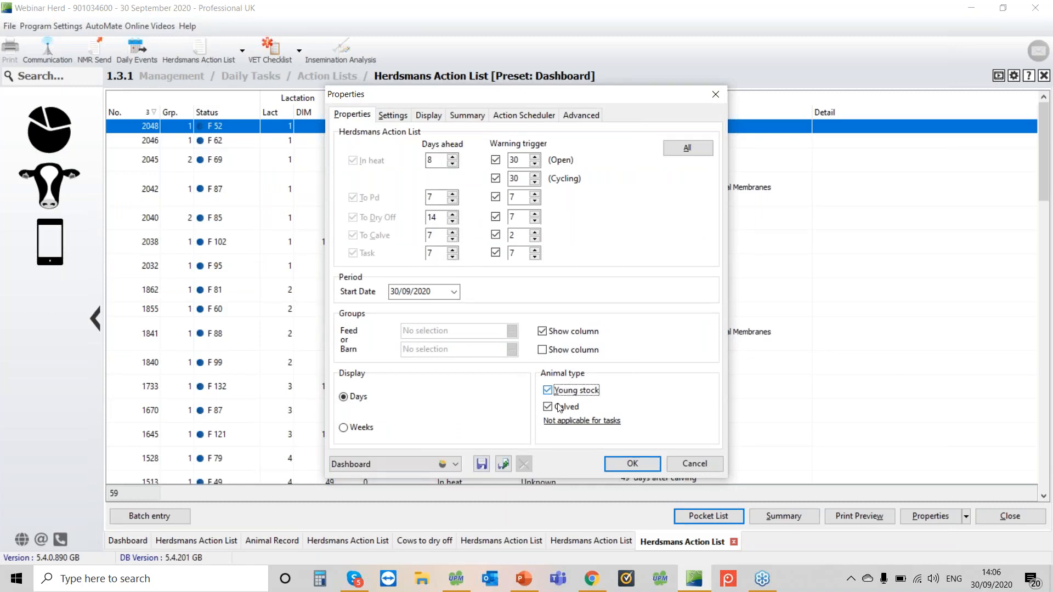
{"action": "left_click", "coordinate": [481, 465]}
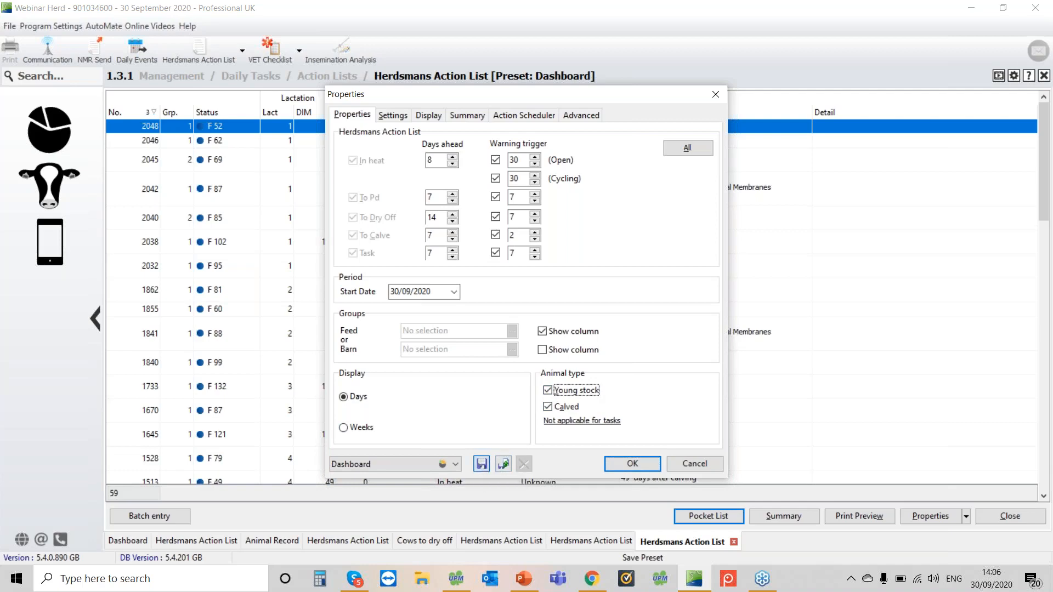
{"action": "left_click", "coordinate": [642, 470]}
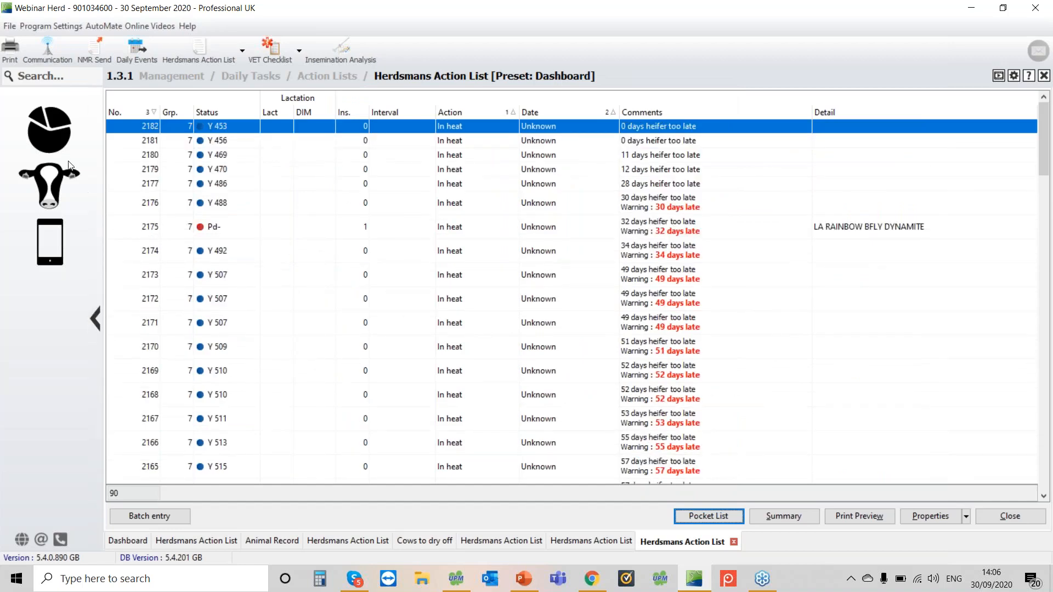
{"action": "left_click", "coordinate": [55, 139]}
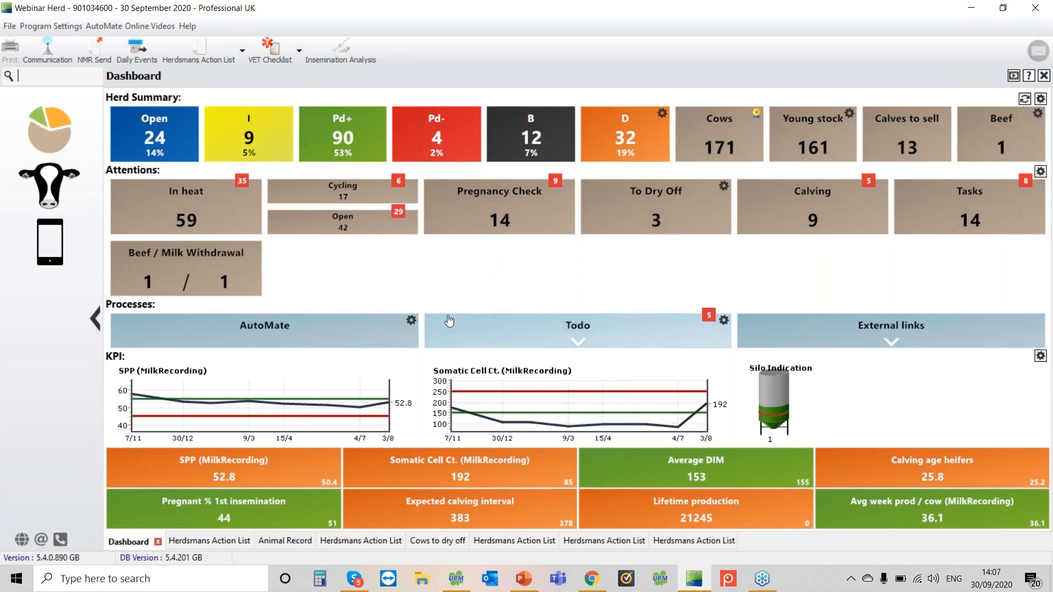
Show only youngstock in the herd summary status buttons and refresh the dashboard.
{"action": "mouse_move", "coordinate": [810, 124]}
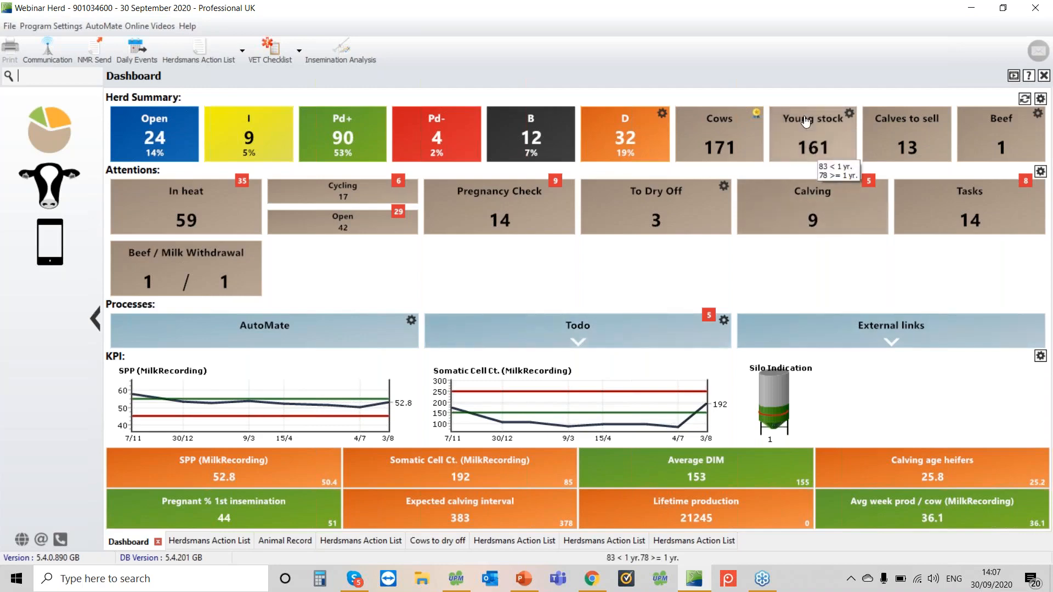
{"action": "left_click", "coordinate": [849, 113]}
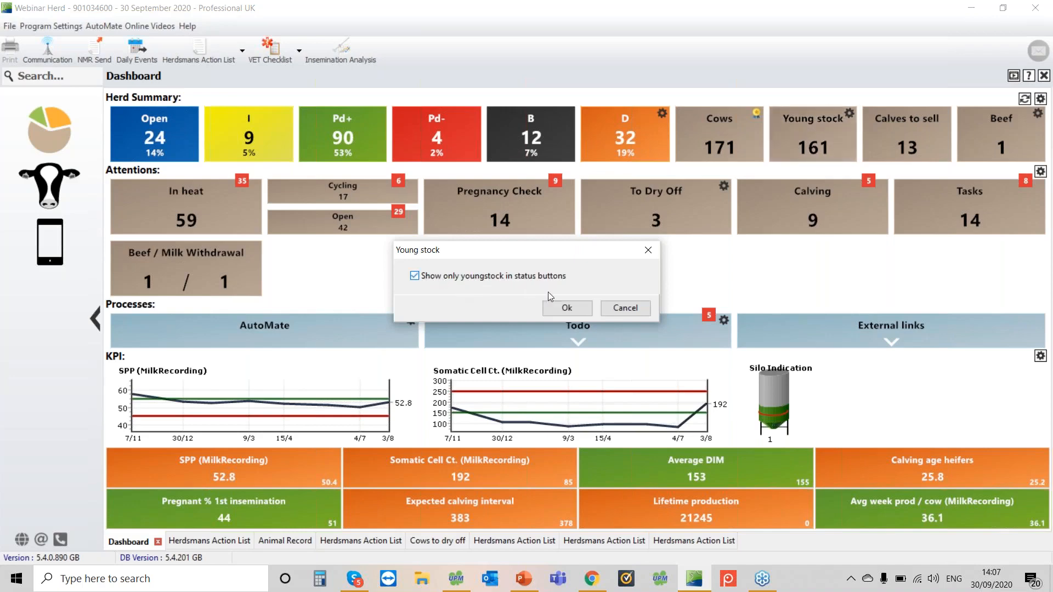
{"action": "left_click", "coordinate": [567, 307]}
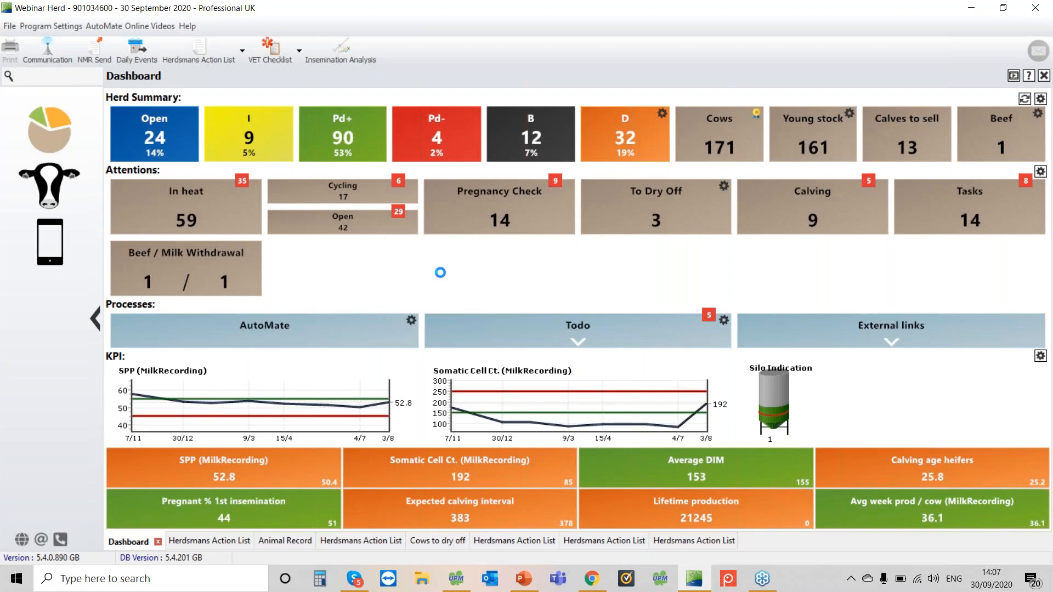
{"action": "left_click", "coordinate": [1024, 99]}
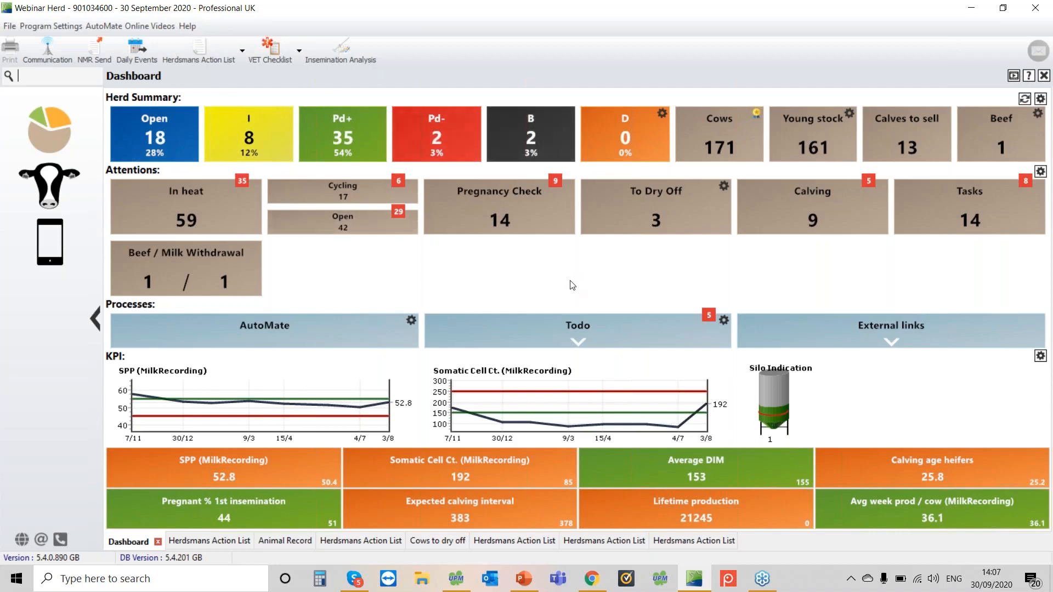
Turn off showing only youngstock in the herd summary status buttons.
{"action": "left_click", "coordinate": [849, 113]}
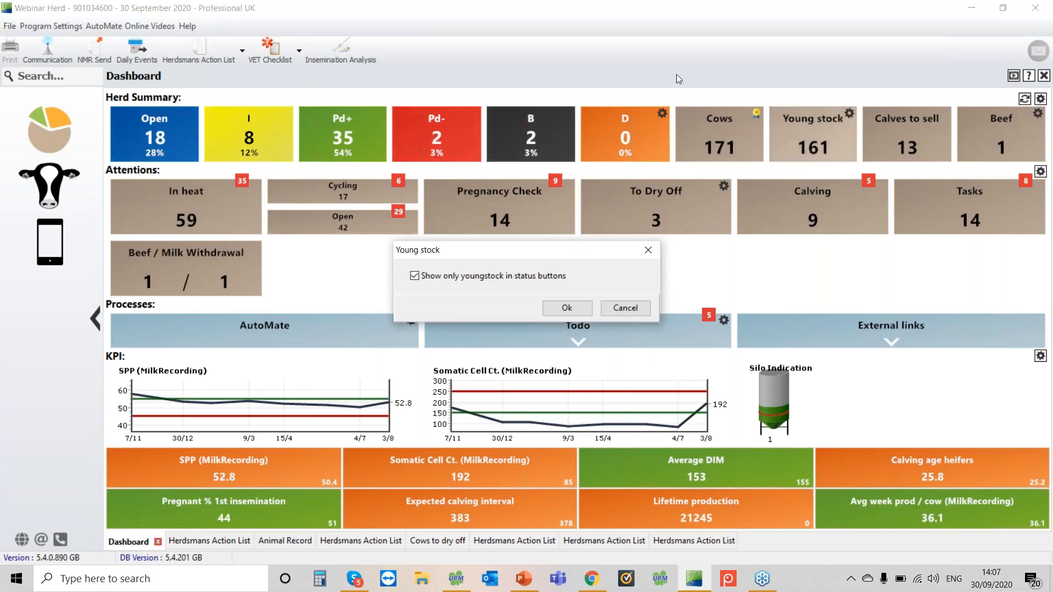
{"action": "left_click", "coordinate": [454, 276]}
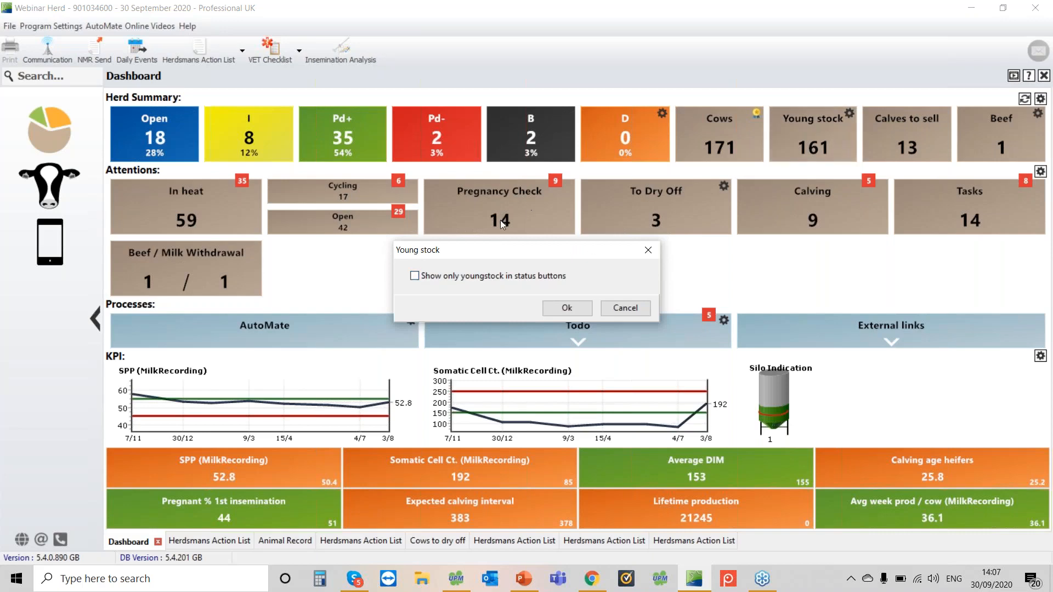
{"action": "left_click", "coordinate": [576, 311]}
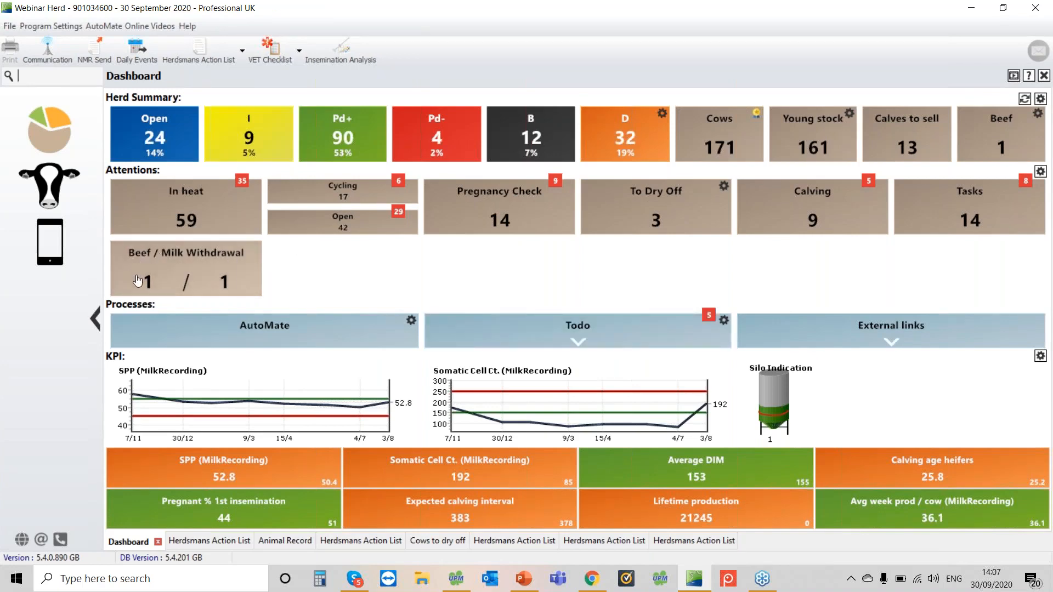
Review the milk withdrawal report from the Beef / Milk Withdrawal attention and return to the dashboard.
{"action": "left_click", "coordinate": [168, 271]}
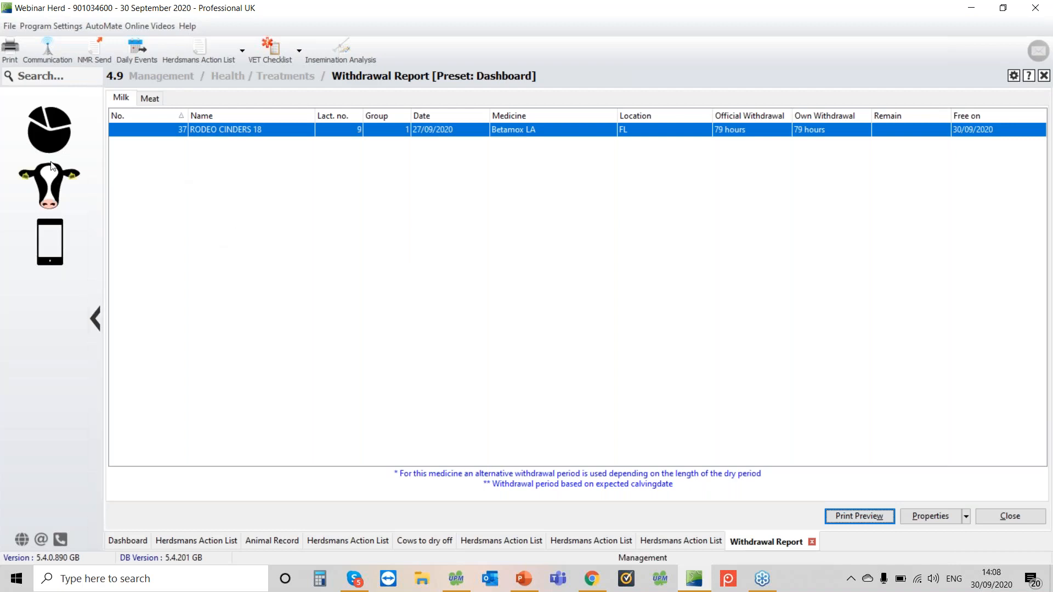
{"action": "left_click", "coordinate": [54, 122]}
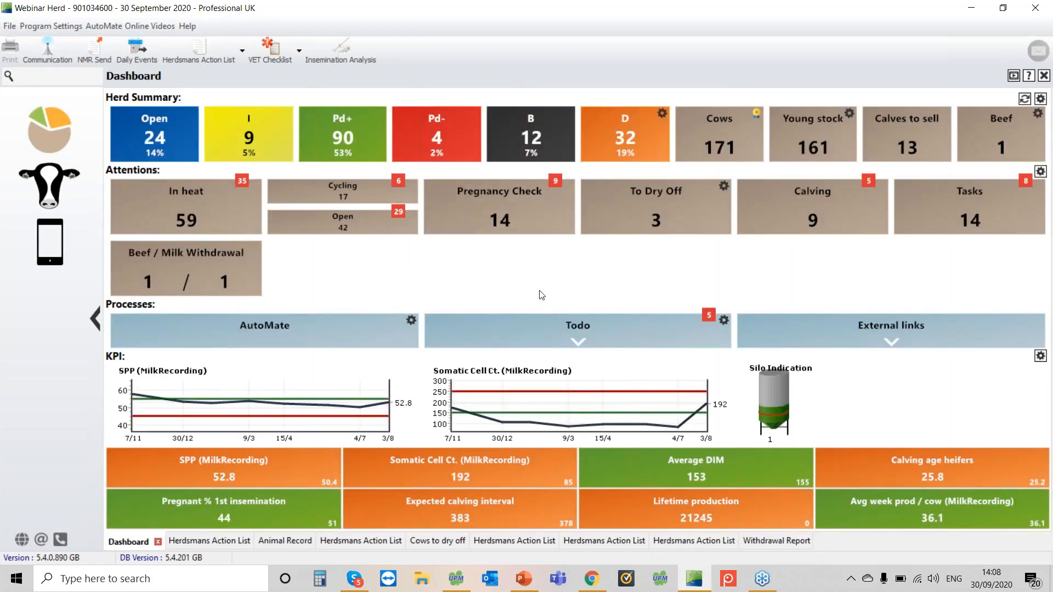
Expand the Todo process, review the births in its CTS Send Births / Movements list, close it and return to the dashboard.
{"action": "left_click", "coordinate": [582, 343]}
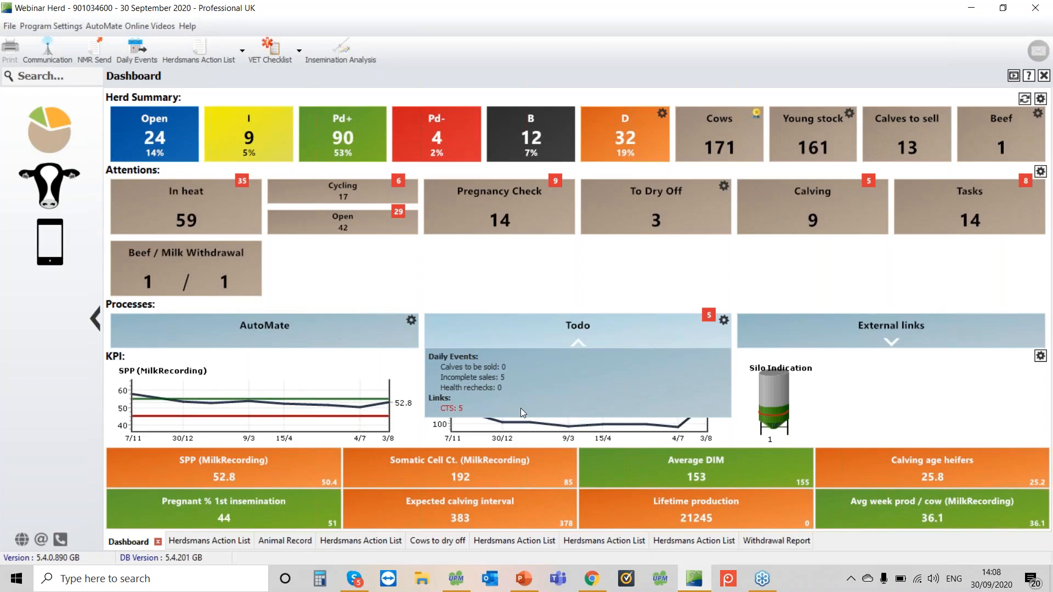
{"action": "left_click", "coordinate": [453, 411]}
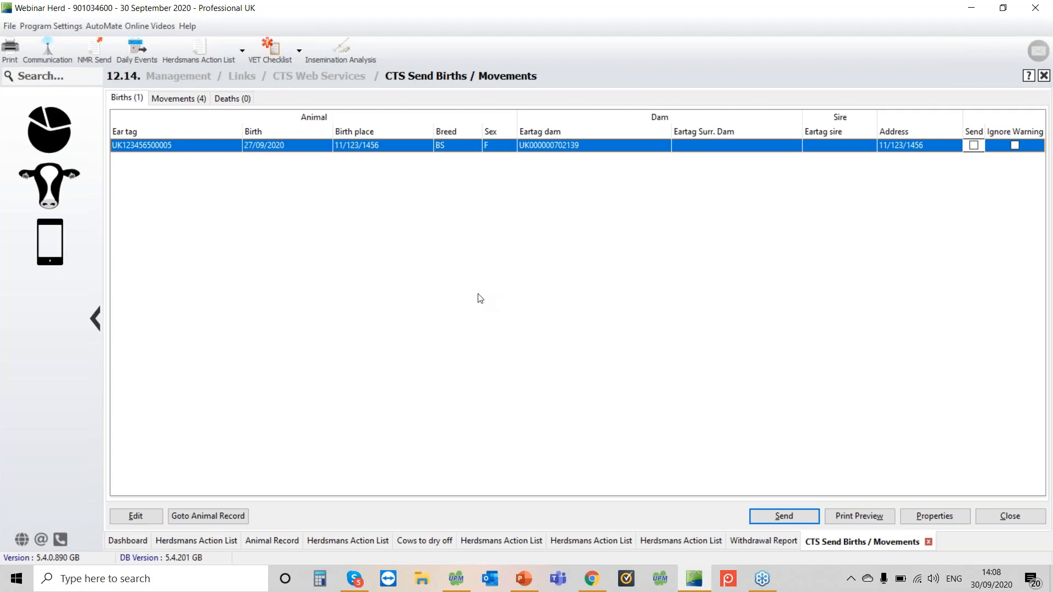
{"action": "left_click", "coordinate": [1003, 518]}
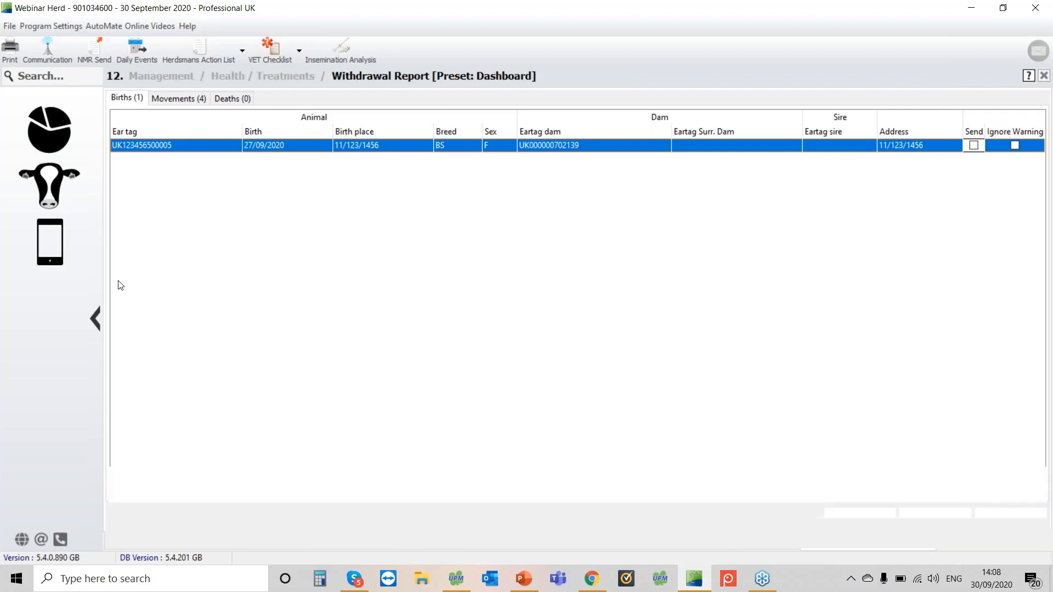
{"action": "left_click", "coordinate": [47, 150]}
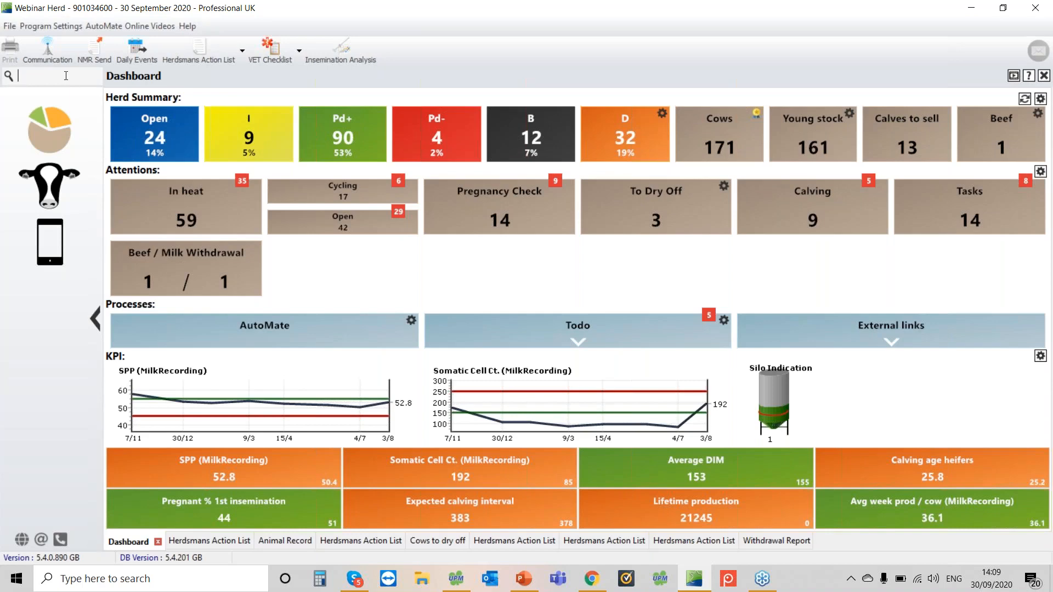
Search the program for "report w", open the Report Writer and return to the dashboard.
{"action": "type", "text": "re"}
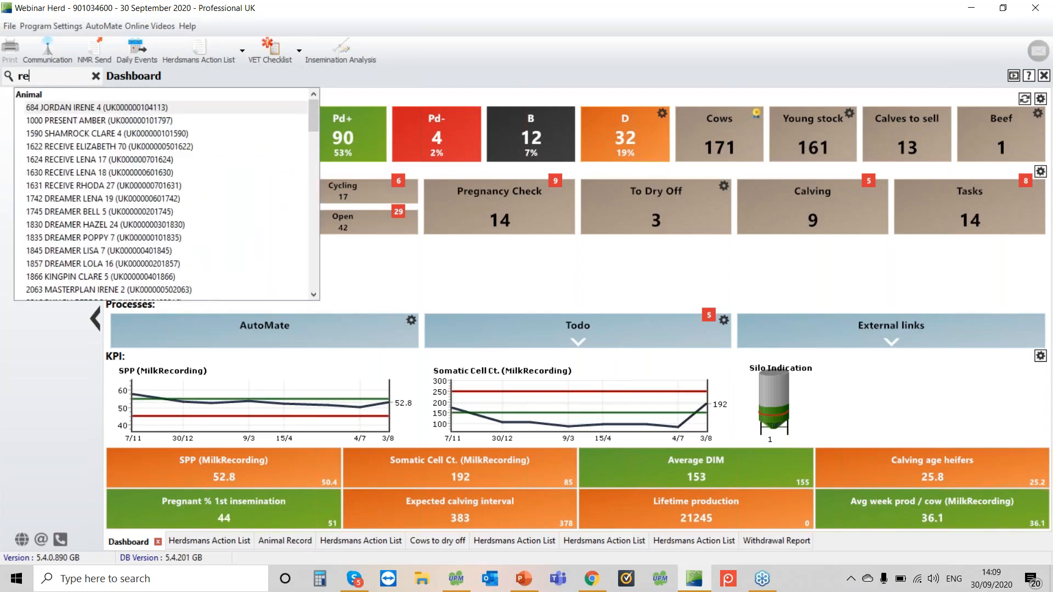
{"action": "type", "text": "port w"}
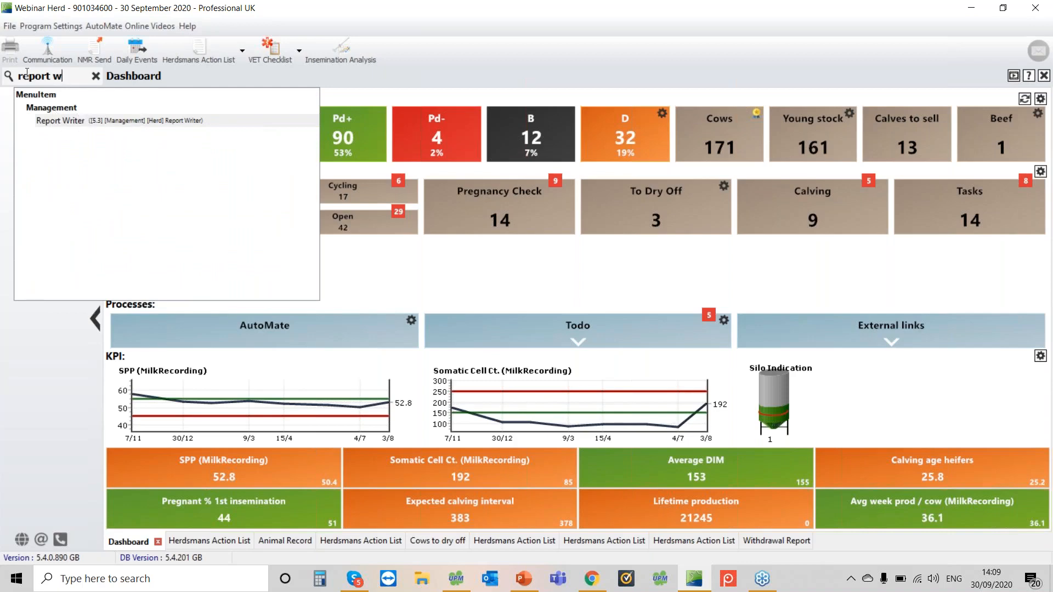
{"action": "left_click", "coordinate": [67, 121]}
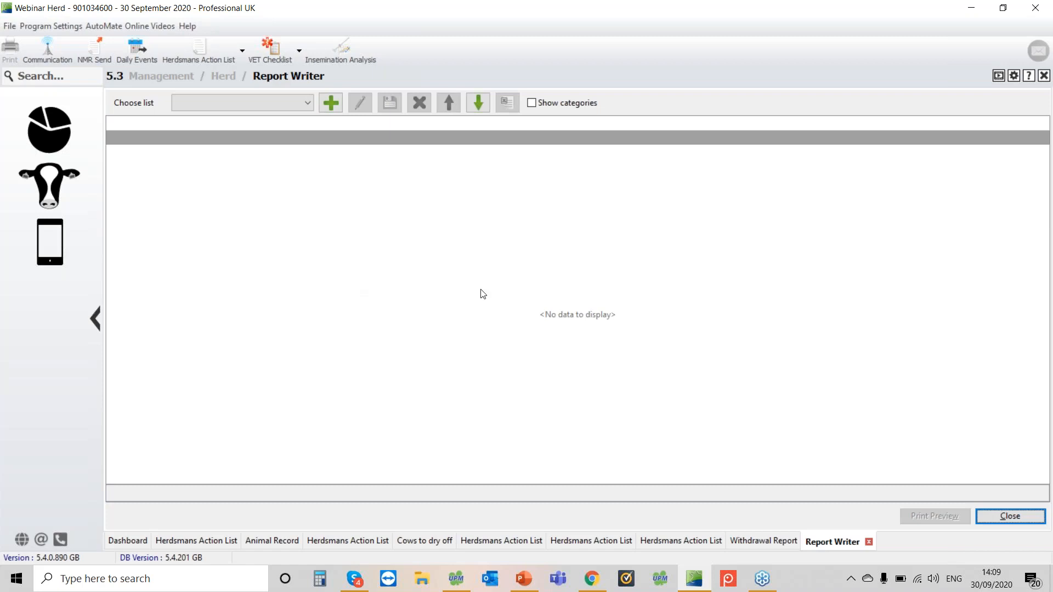
{"action": "left_click", "coordinate": [48, 139]}
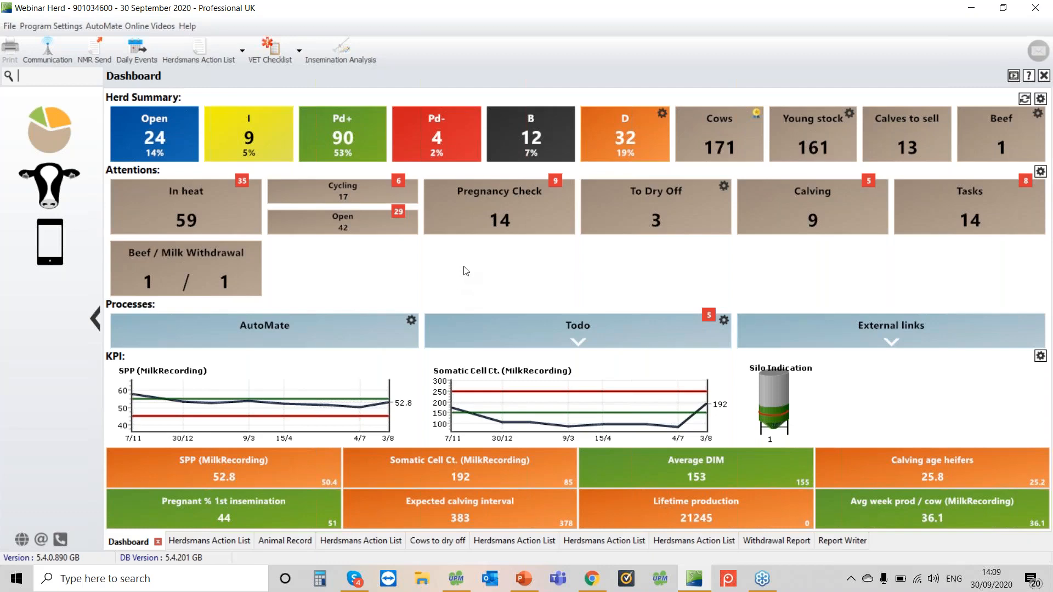
View the Somatic Cell Ct. KPI graph, examine its Cellcount Analysis for individual cows, close it and return to the dashboard.
{"action": "left_click", "coordinate": [425, 476]}
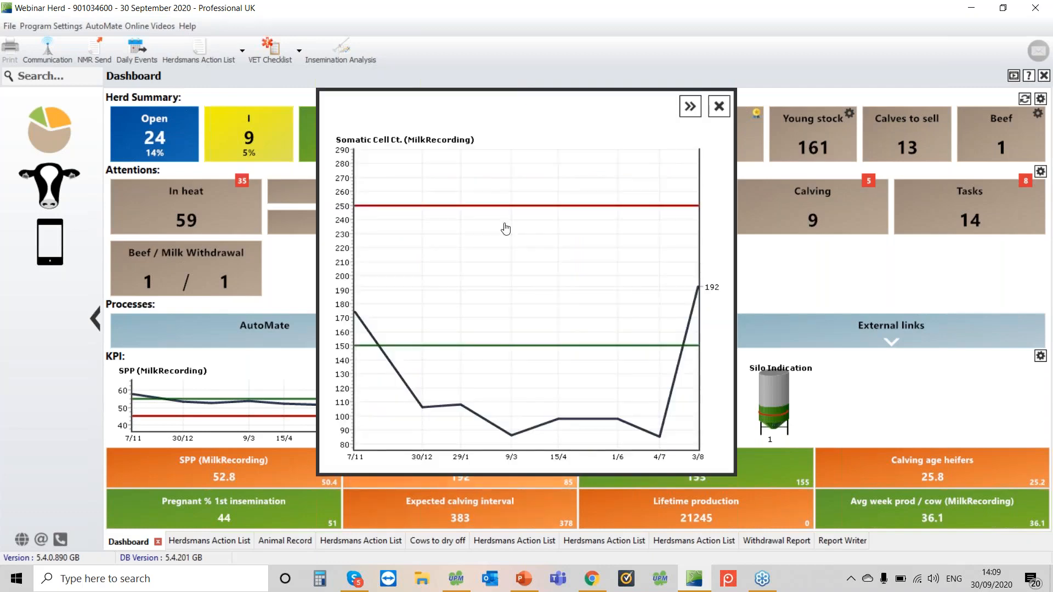
{"action": "left_click", "coordinate": [689, 107]}
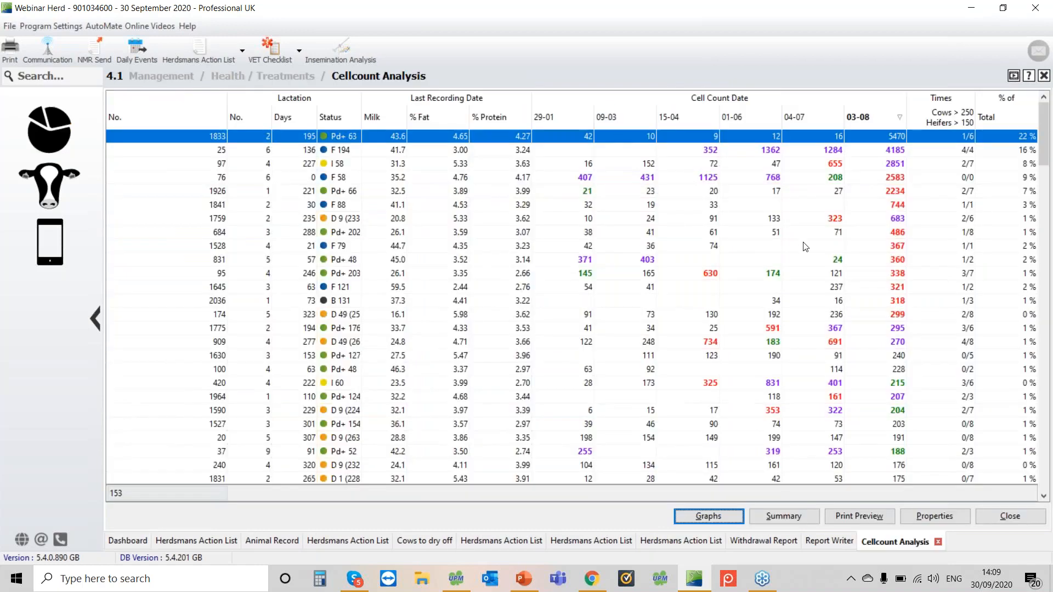
{"action": "mouse_move", "coordinate": [870, 286]}
{"action": "mouse_move", "coordinate": [895, 196]}
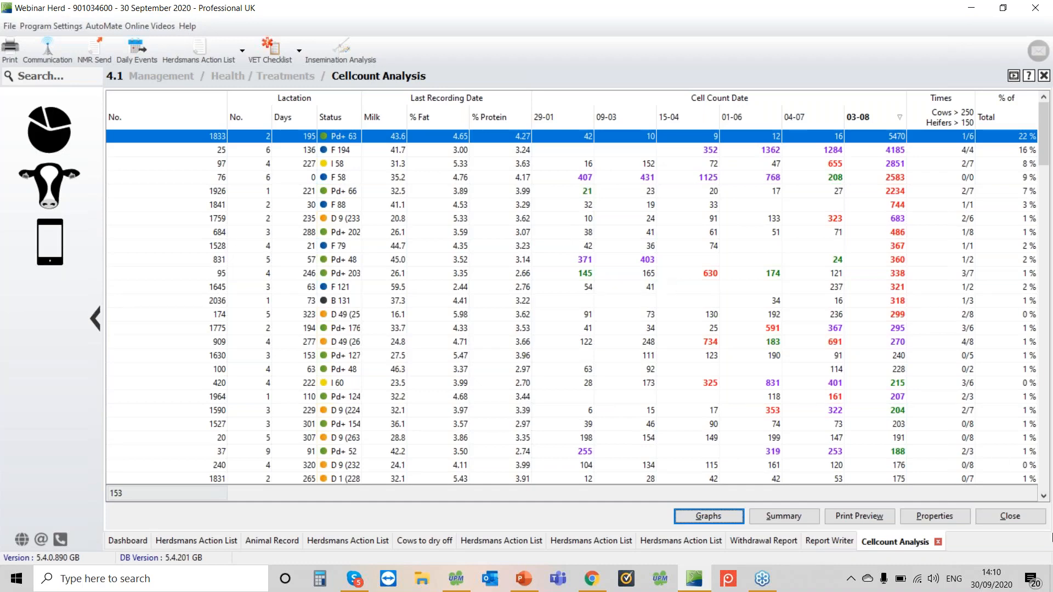
{"action": "left_click", "coordinate": [1006, 518]}
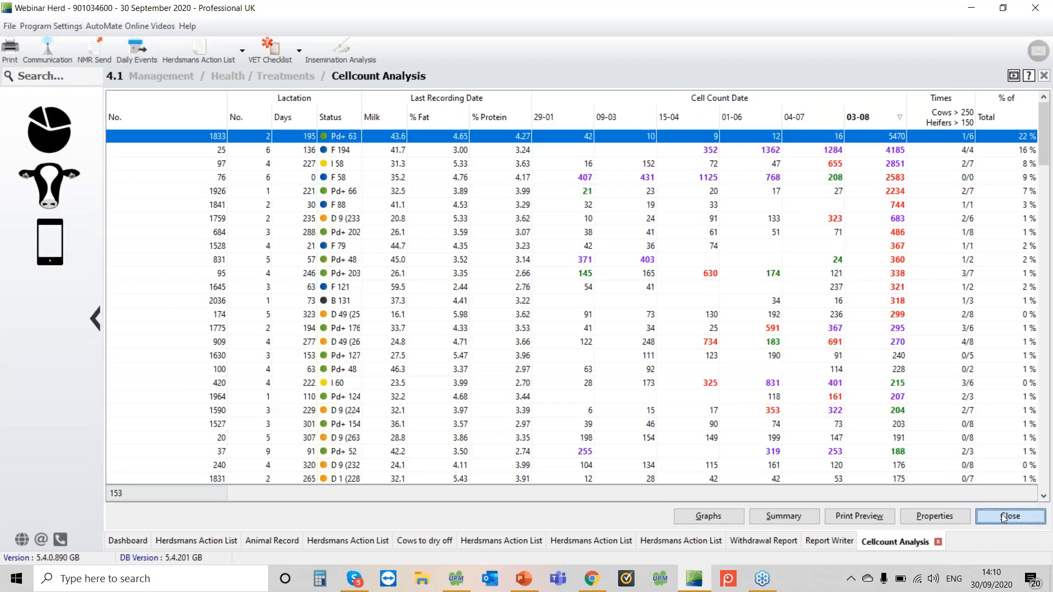
{"action": "left_click", "coordinate": [44, 125]}
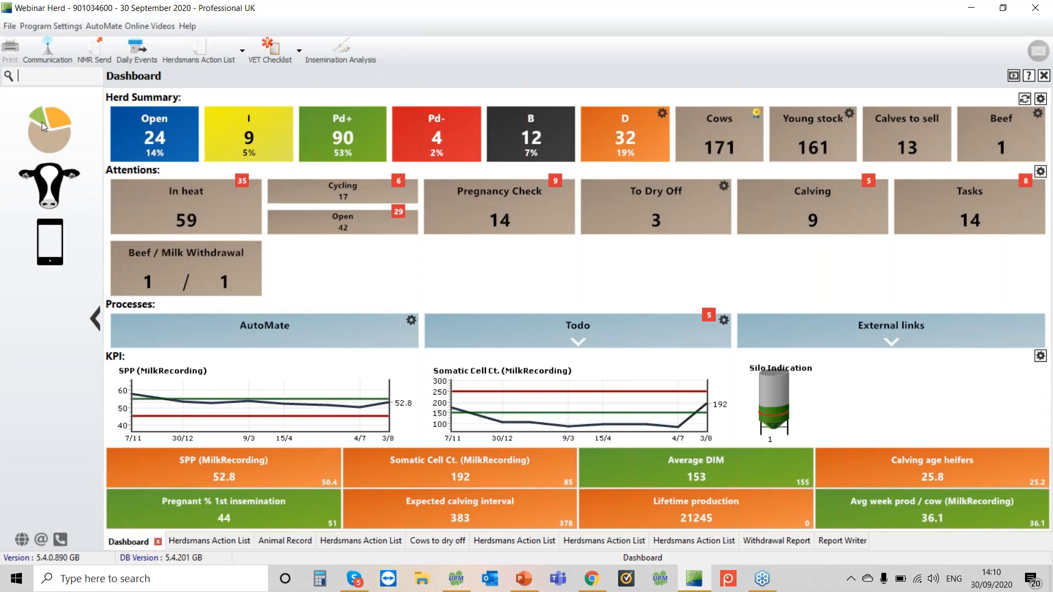
Open the Tasks attention from the dashboard.
{"action": "left_click", "coordinate": [1027, 210]}
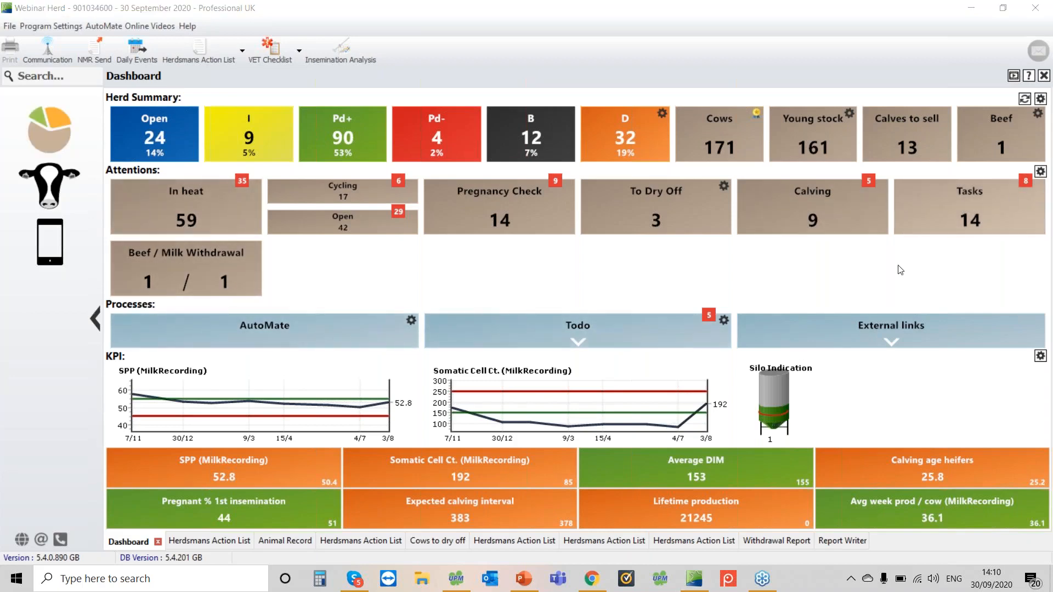